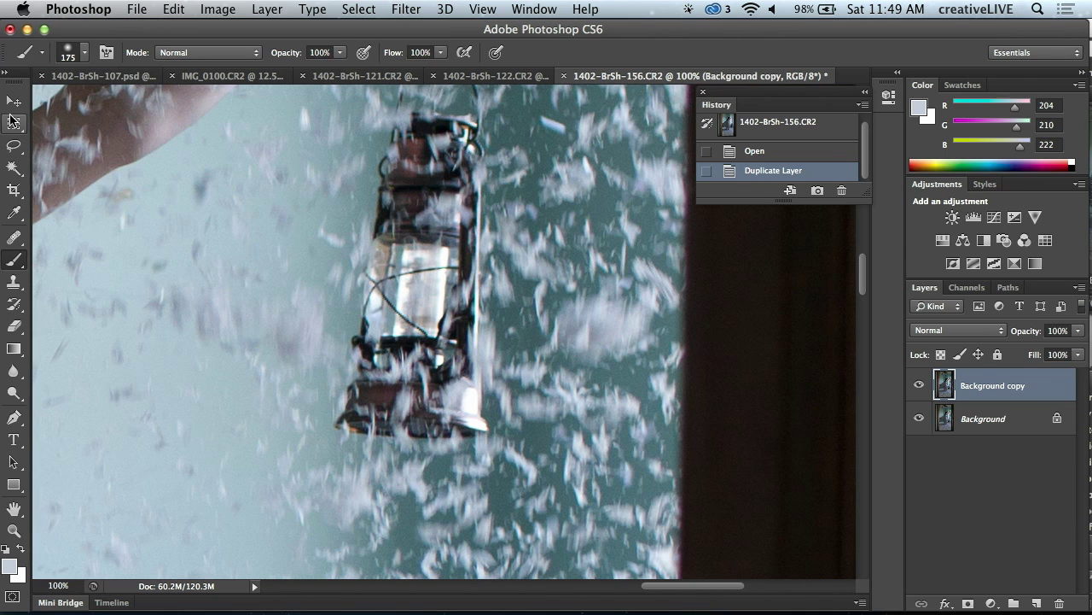
Draw an elliptical selection over the lantern's glass and nudge it into place
left_click(13, 126)
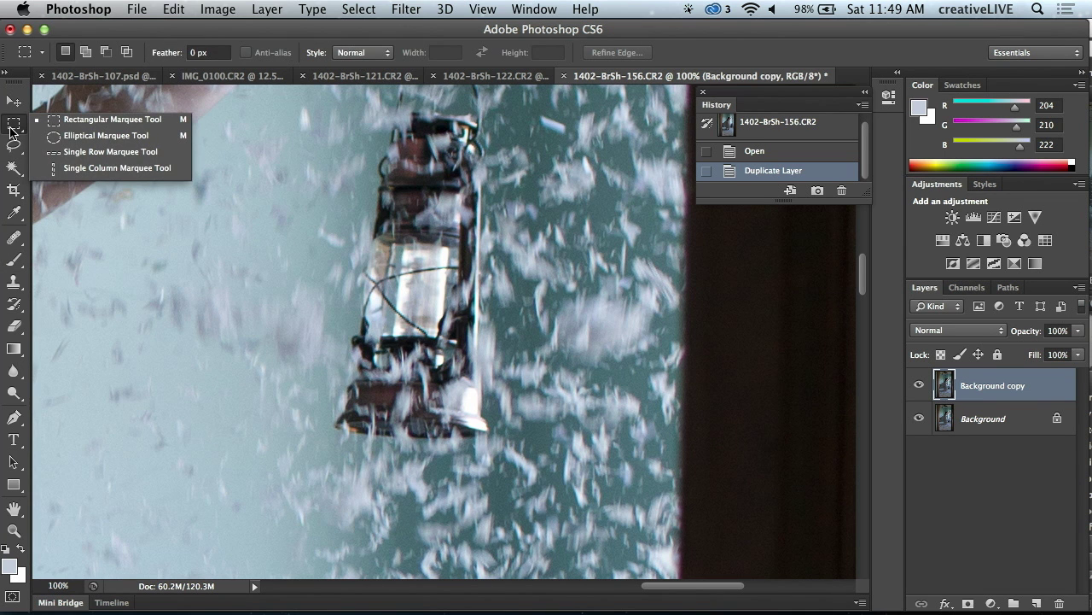
left_click(86, 137)
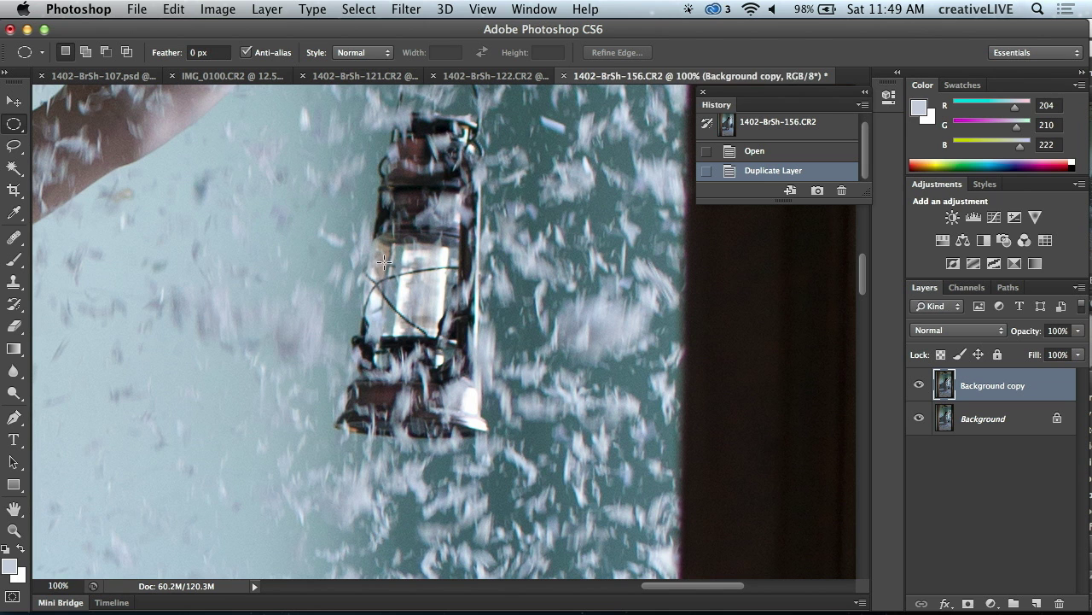
left_click_drag(374, 235, 452, 351)
left_click_drag(415, 312, 420, 314)
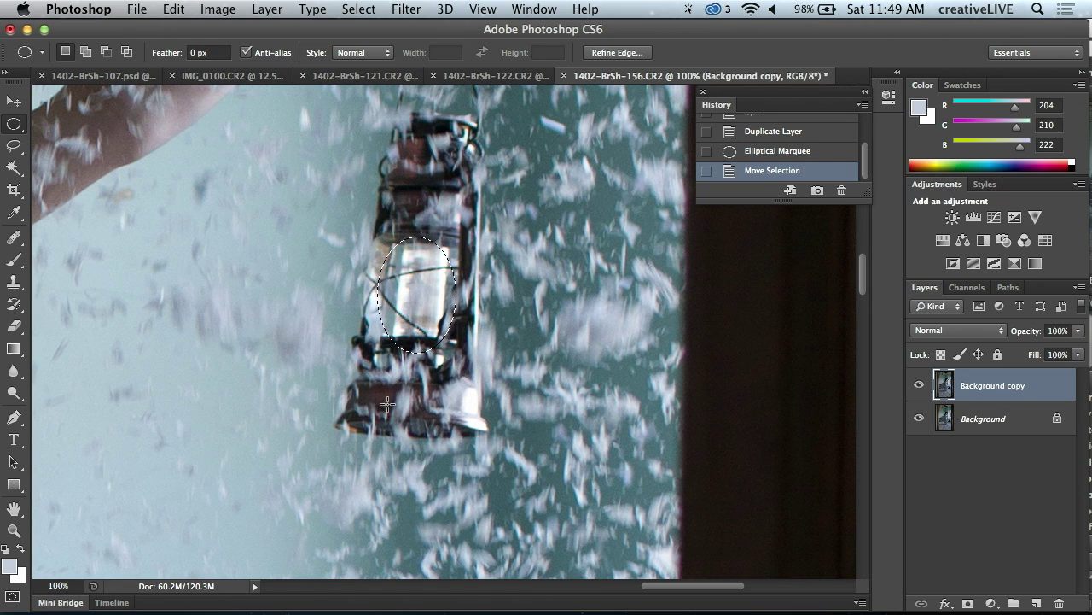
Try feathering the lantern glass selection by 57.6 px with Refine Edge, and revert to the moved selection
right_click(419, 292)
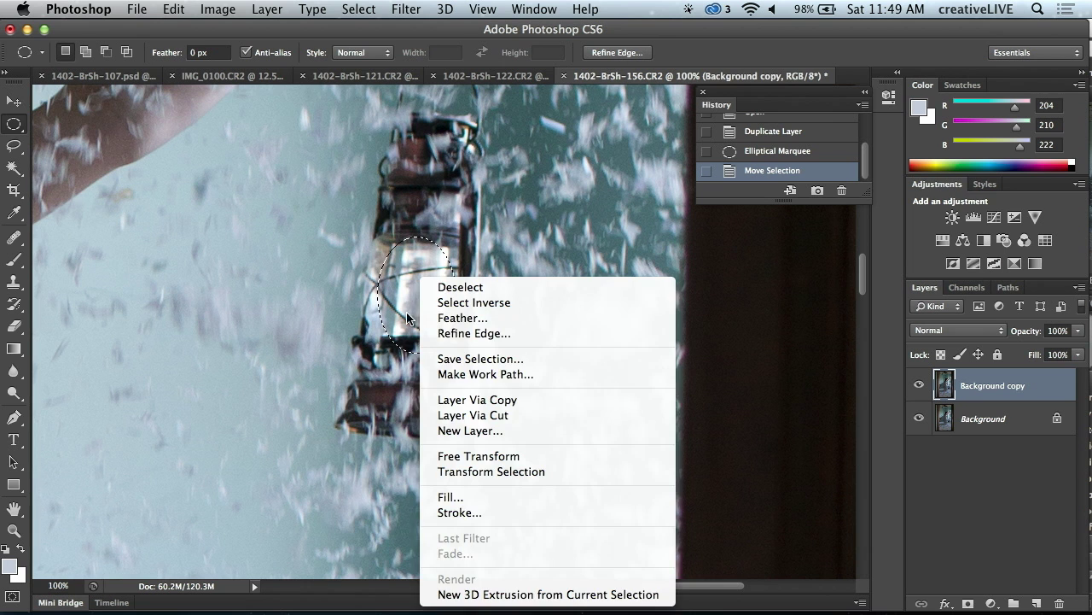
left_click(487, 416)
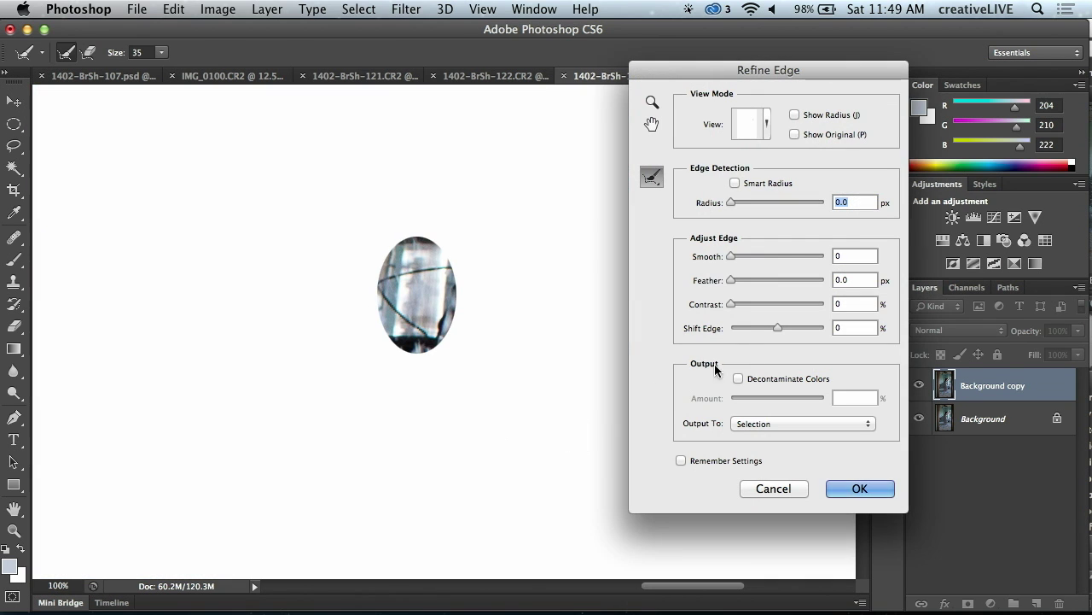
left_click_drag(739, 282, 784, 281)
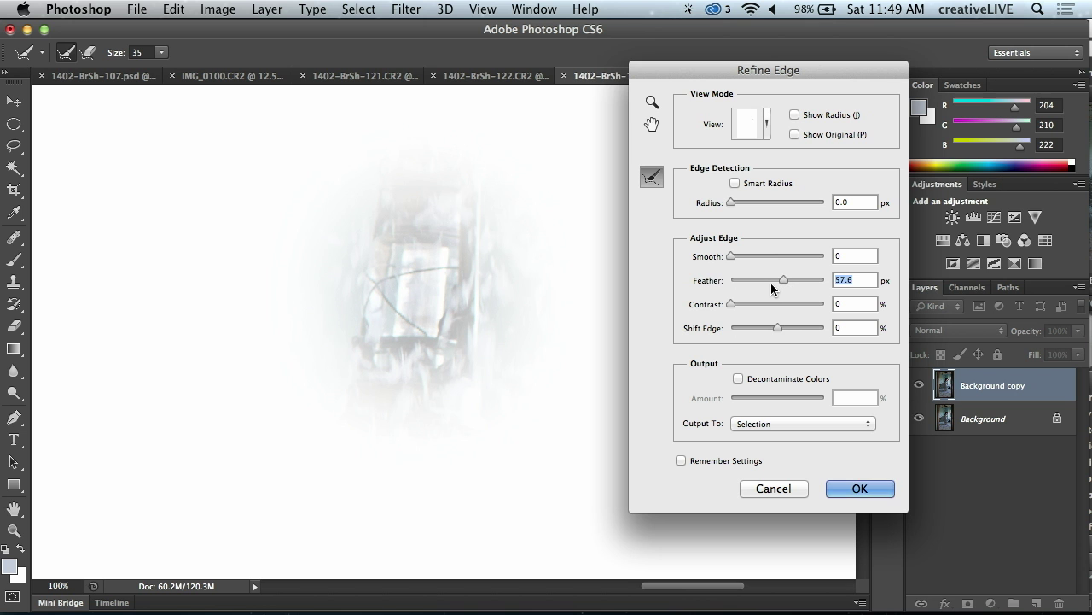
left_click(843, 488)
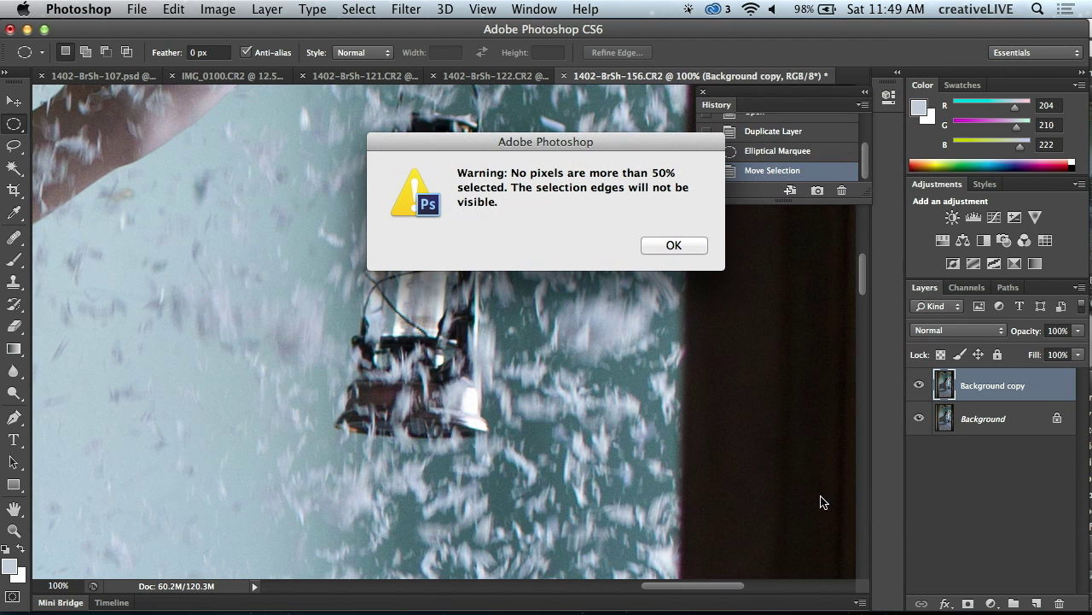
left_click(674, 246)
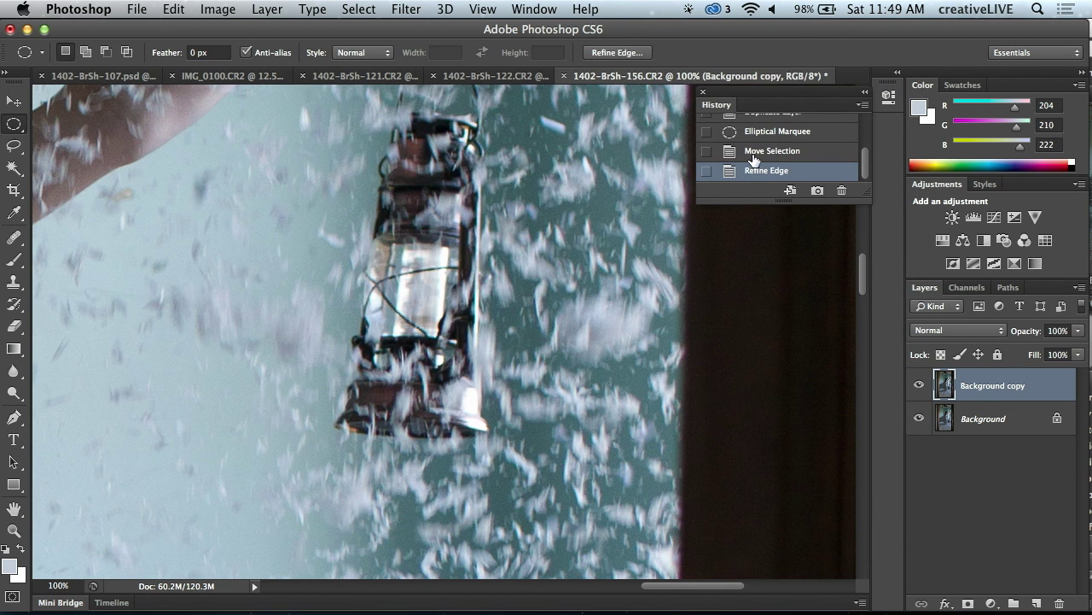
left_click(754, 158)
Feather the lantern glass selection by 34.2 px with Refine Edge, output as a selection
right_click(418, 275)
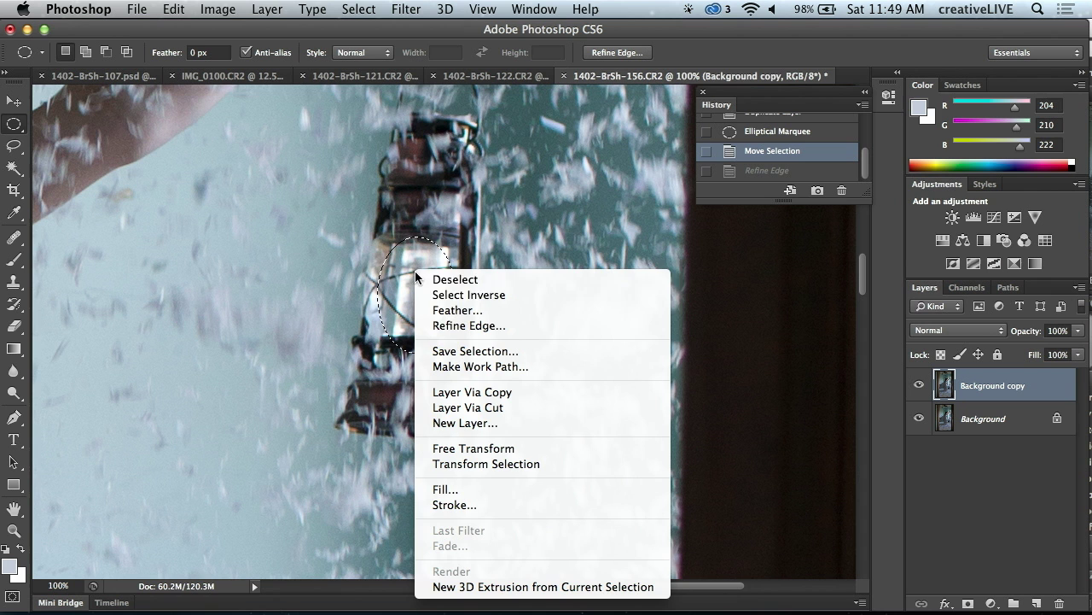
left_click(460, 325)
left_click_drag(760, 278, 776, 279)
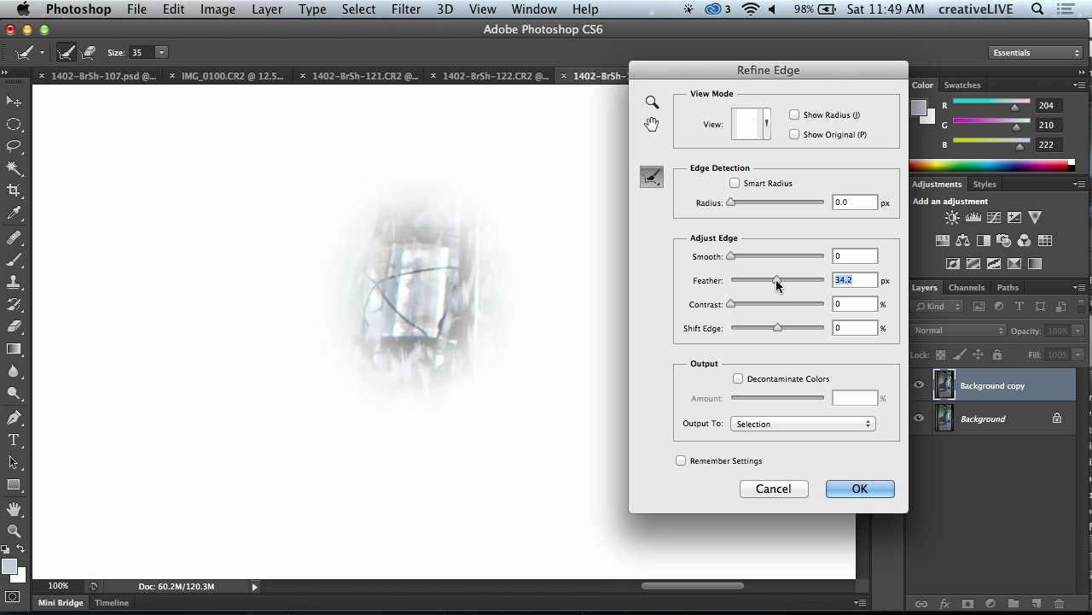
left_click(854, 487)
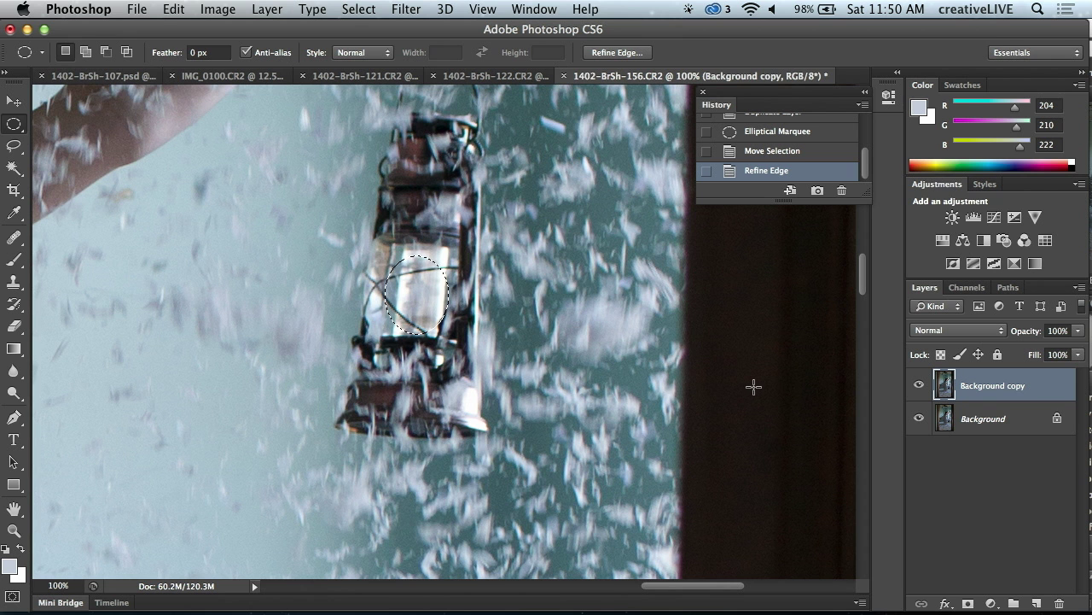
Brighten the lantern glass with two successive Curves adjustments, each raising the RGB black point to output 255
key("super+m")
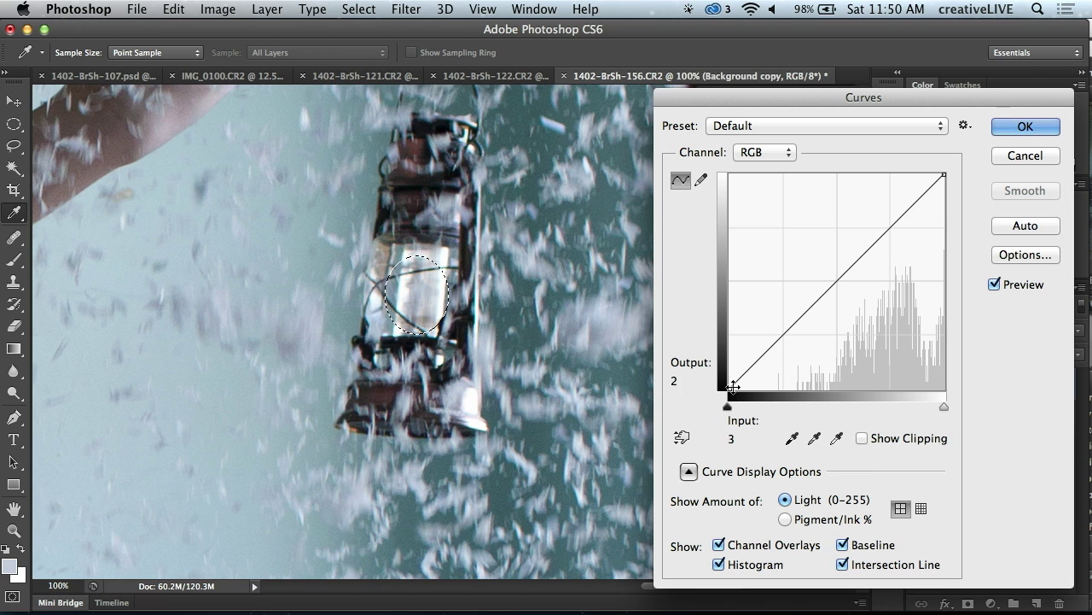
left_click_drag(728, 389, 664, 135)
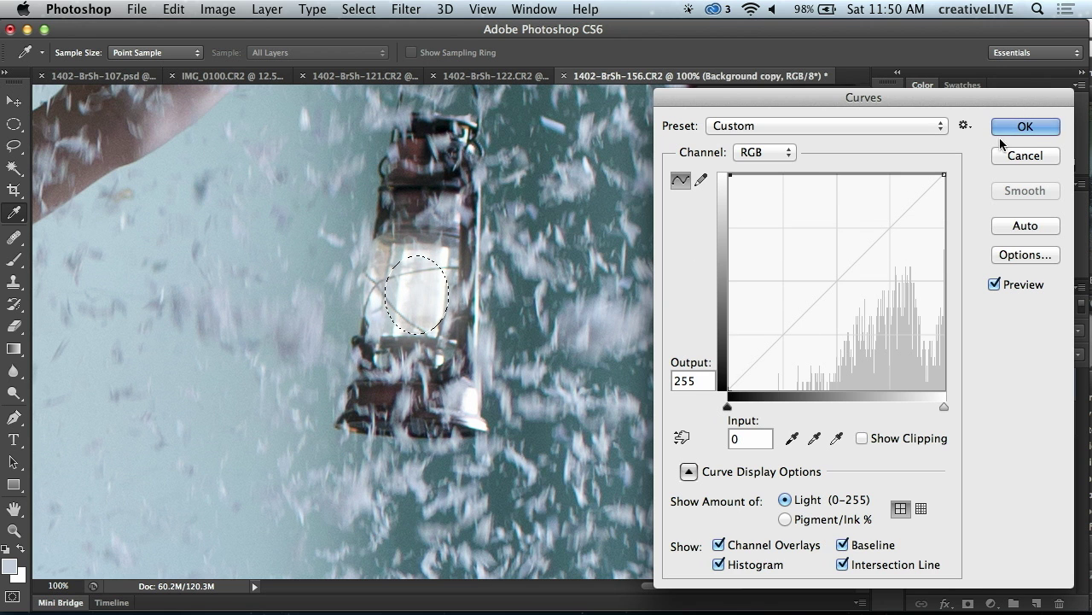
left_click(1020, 155)
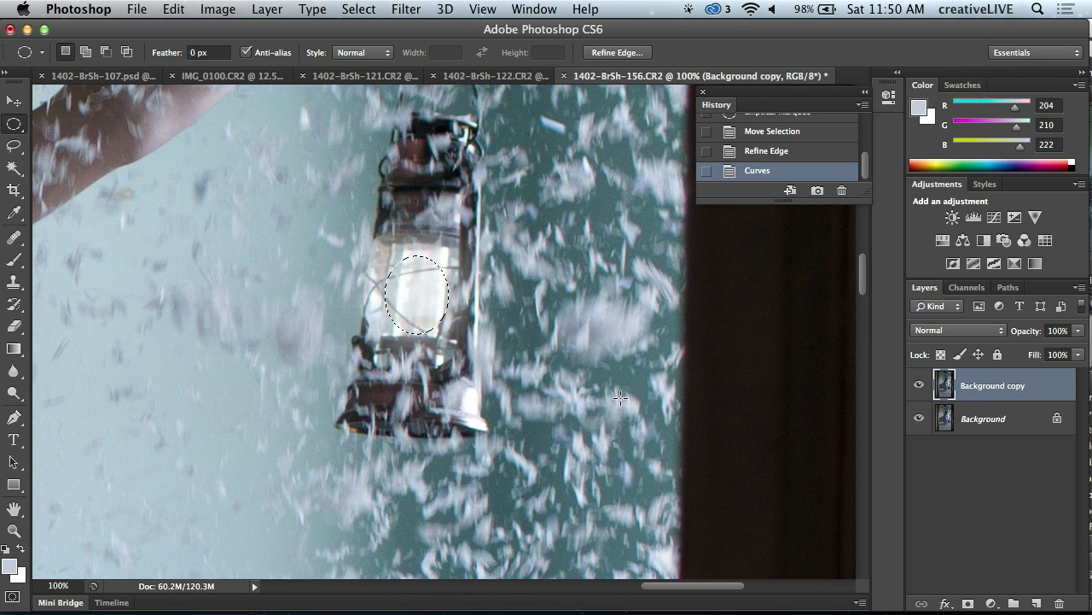
key("super+m")
left_click_drag(730, 390, 665, 162)
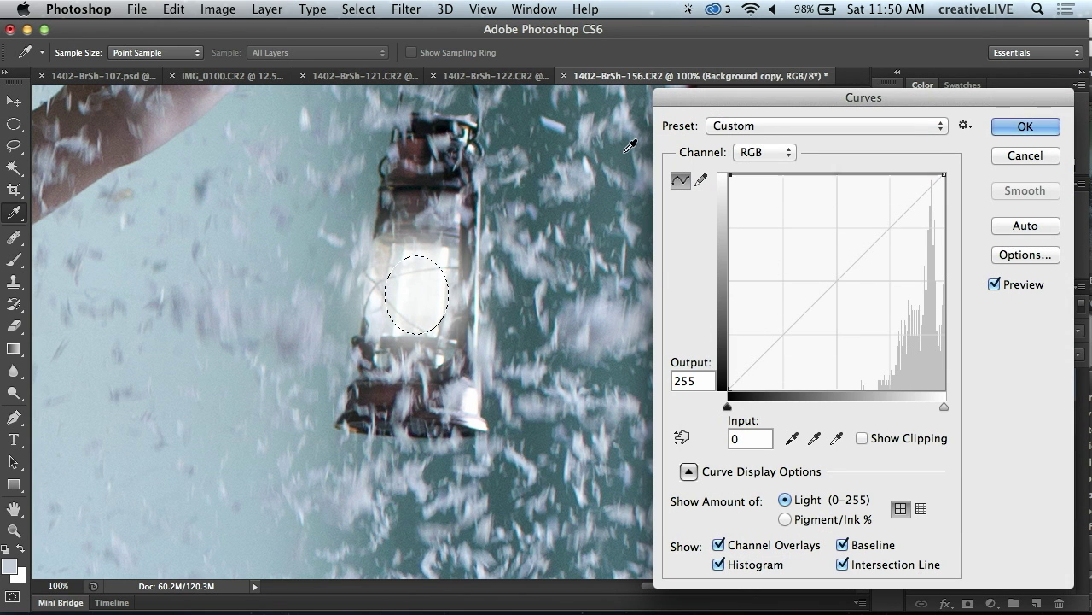
left_click(1003, 154)
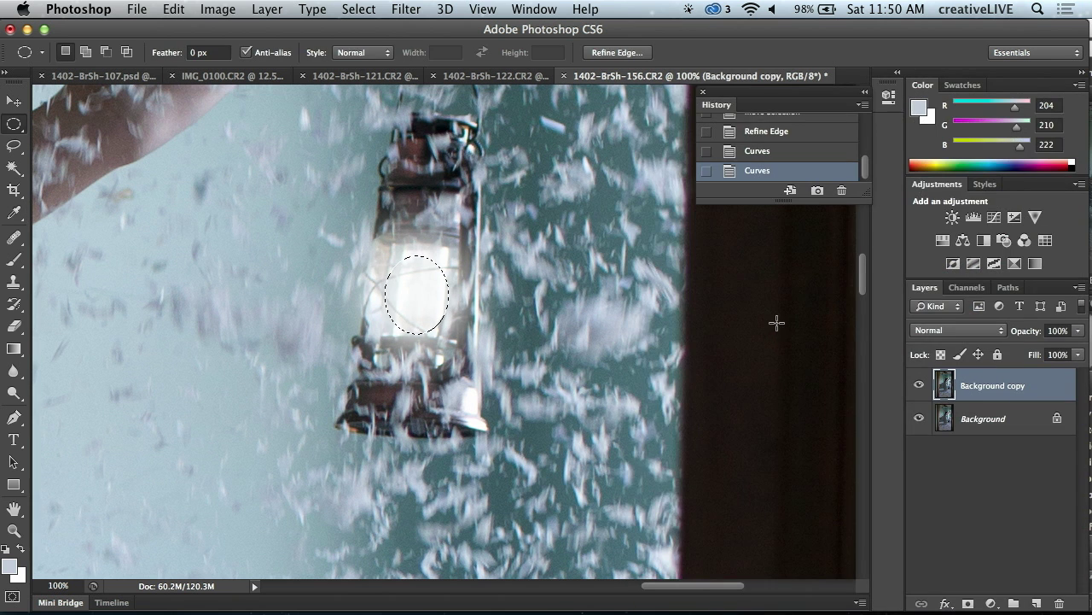
Apply a third Curves adjustment to the lantern glass, lifting the RGB midtones into an upward arc
key("super+m")
left_click_drag(833, 273, 815, 239)
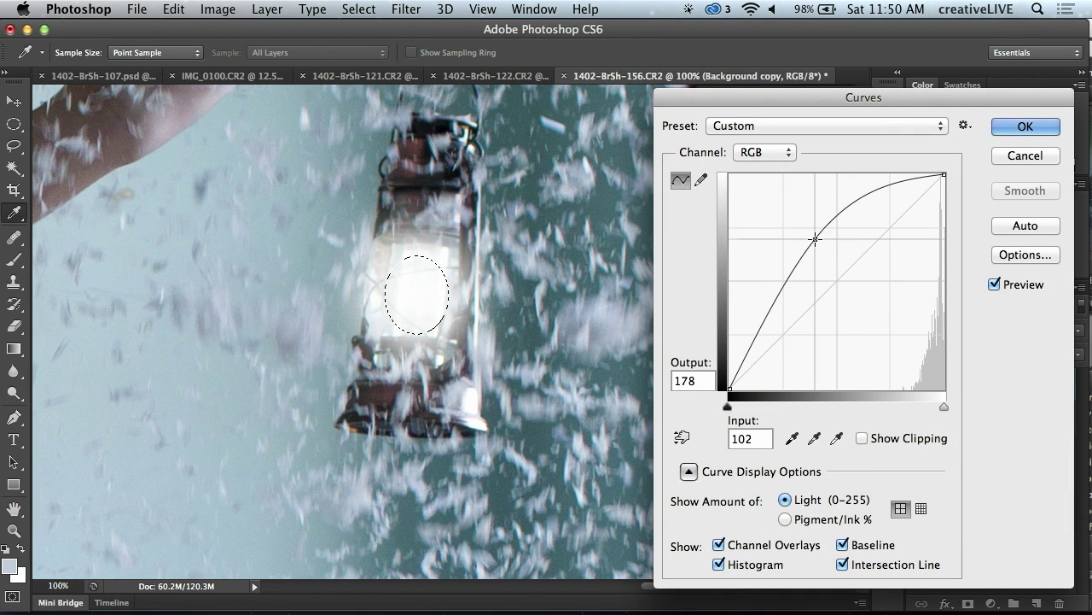
mouse_move(785, 291)
left_mouse_down()
mouse_move(786, 305)
mouse_move(788, 295)
left_mouse_up()
left_click(1020, 126)
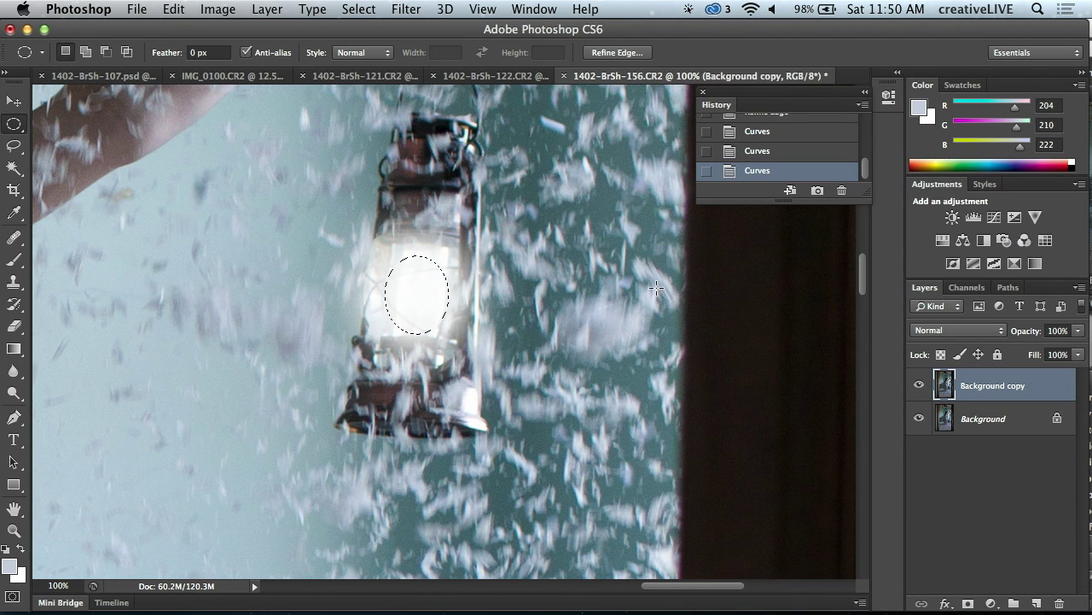
Clear the selection, and draw a large elliptical selection around the whole lantern and its surroundings
key("super+minus")
key("super+minus")
key("super+minus")
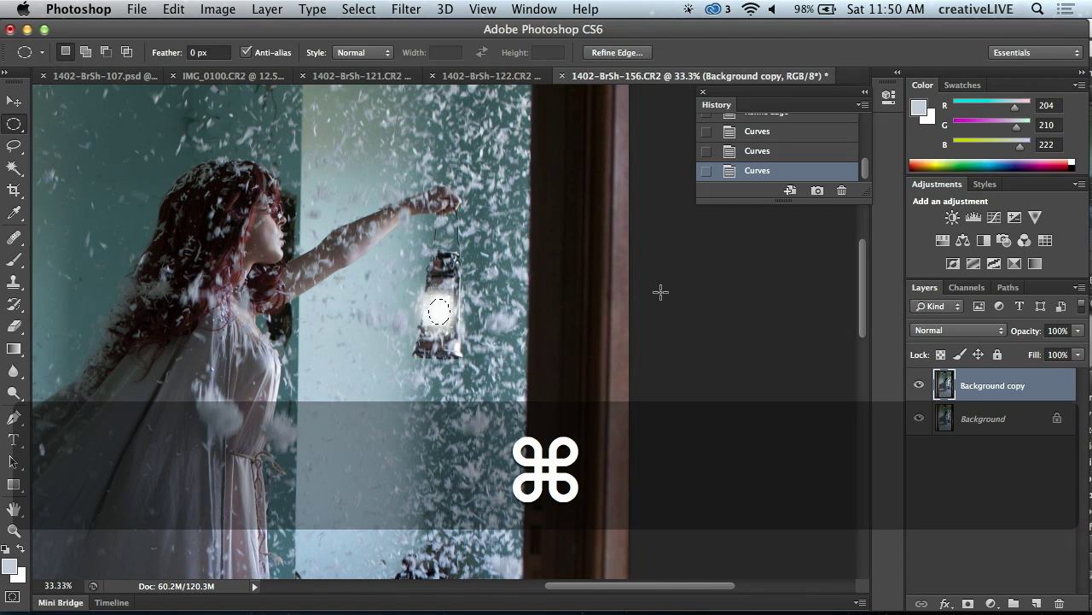
key("super+equal")
key("super+equal")
key("super+equal")
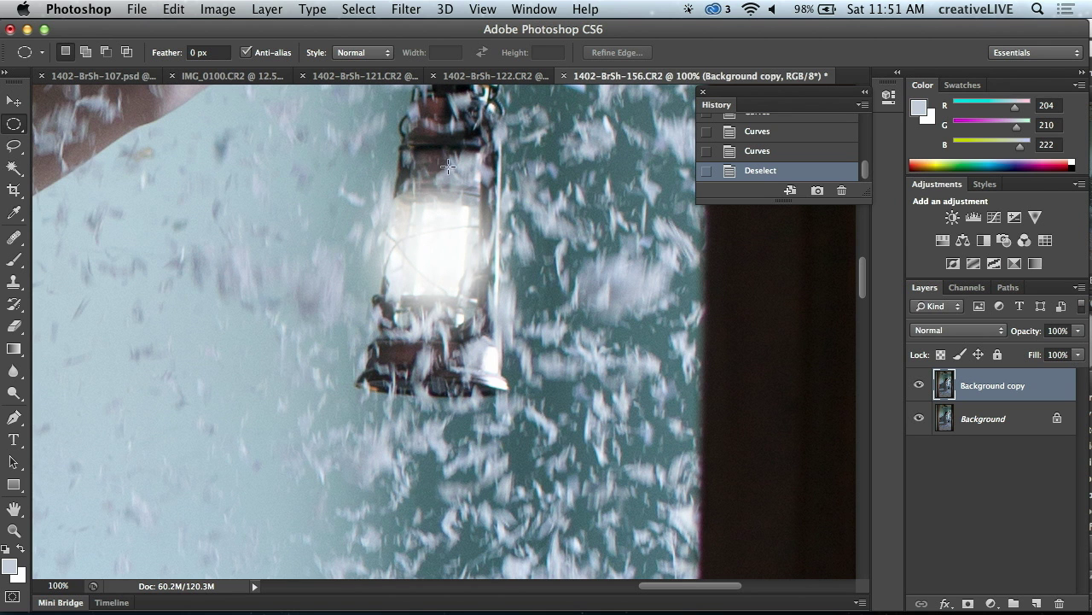
left_click_drag(432, 333, 534, 384)
left_click_drag(249, 130, 700, 516)
left_click_drag(568, 363, 576, 322)
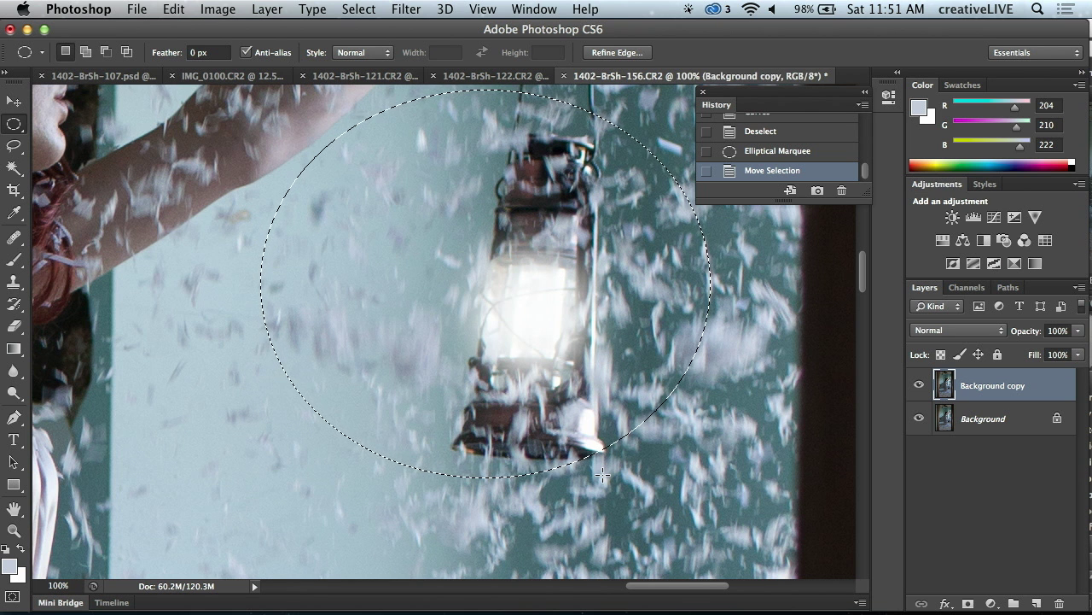
Feather the large elliptical selection by 70 pixels
right_click(518, 278)
left_click(539, 317)
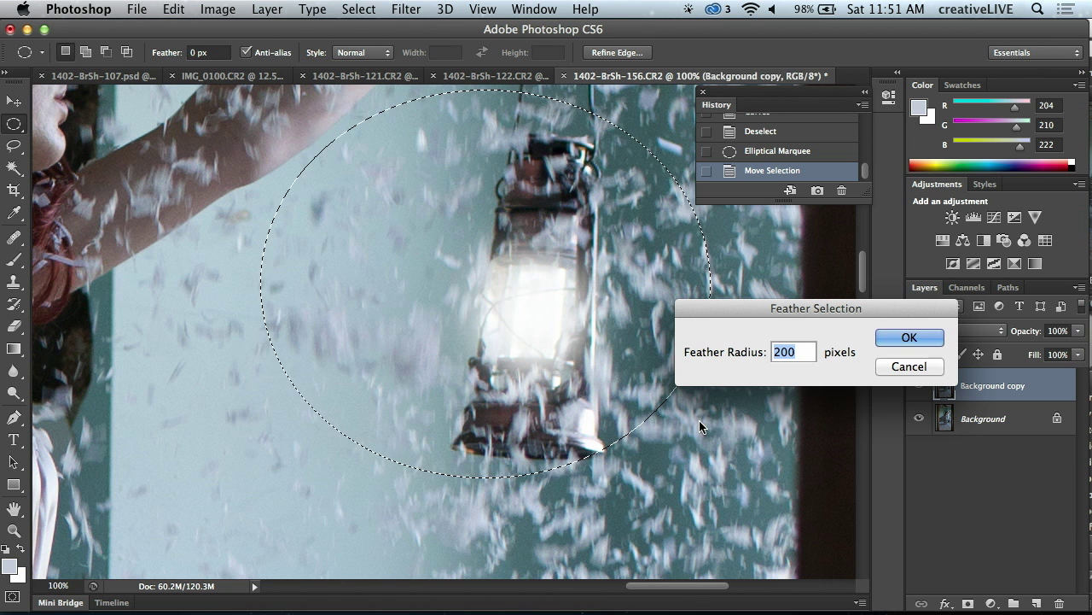
type("70")
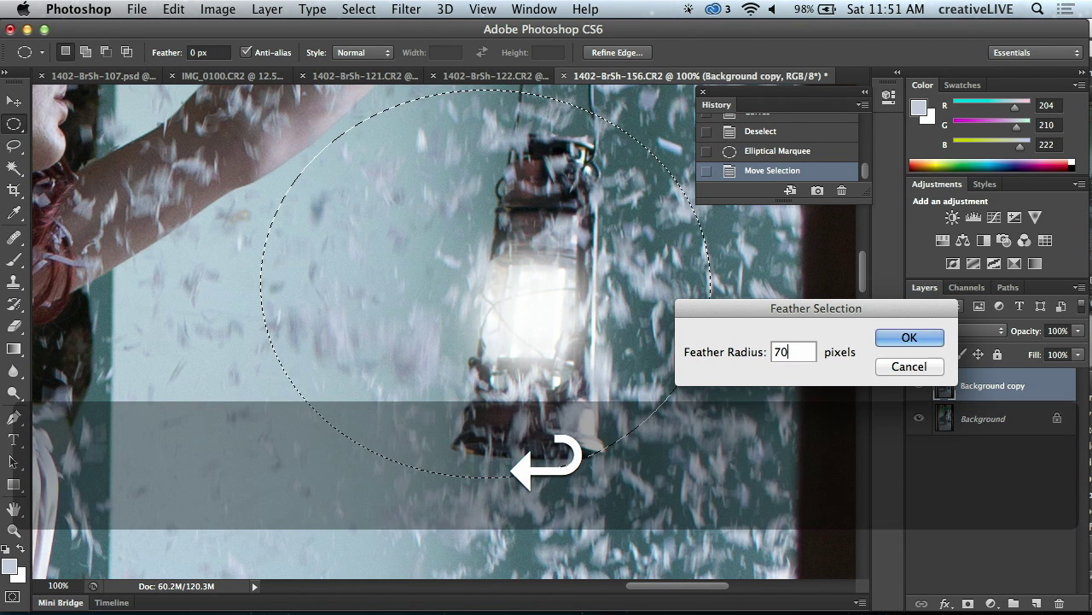
key("Return")
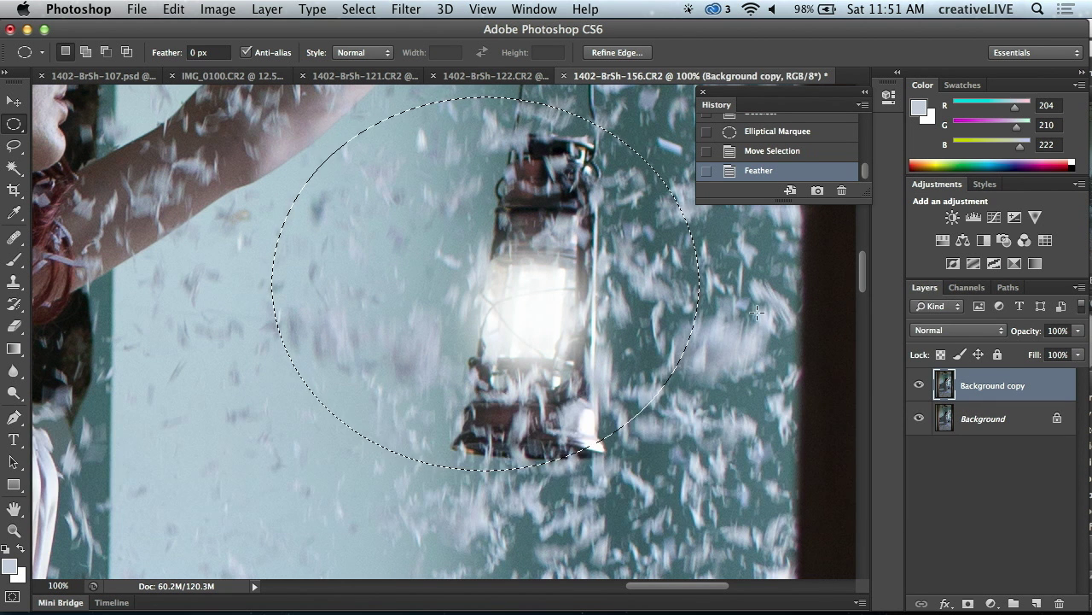
Open Curves for the large glow area, raise the RGB black point to output 70, and compare before and after
key("super+m")
left_click_drag(828, 290, 698, 328)
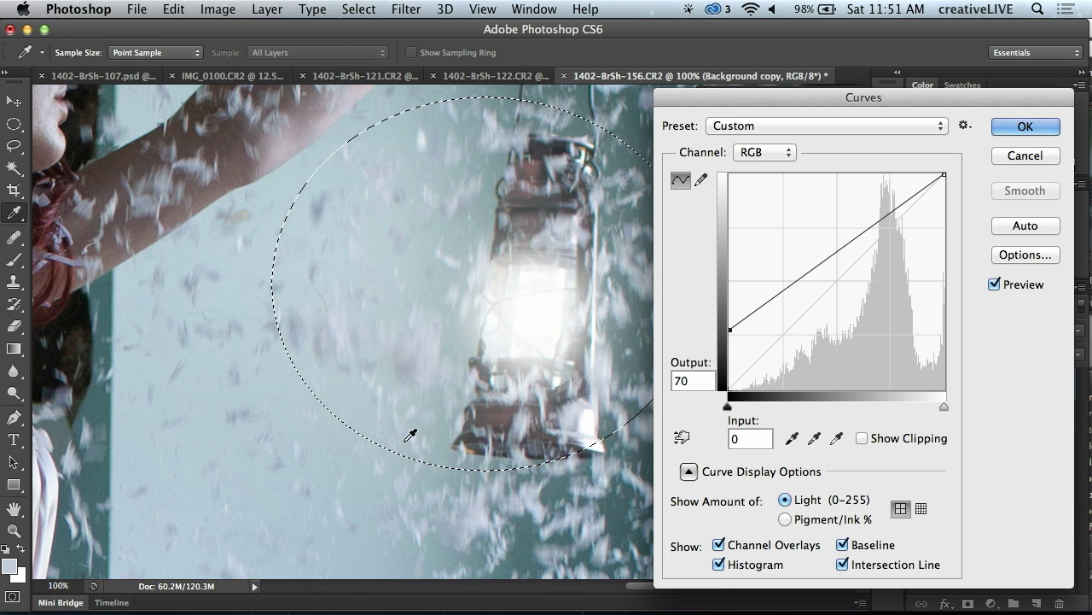
left_click(996, 286)
left_click(994, 286)
left_click(996, 286)
left_click(995, 285)
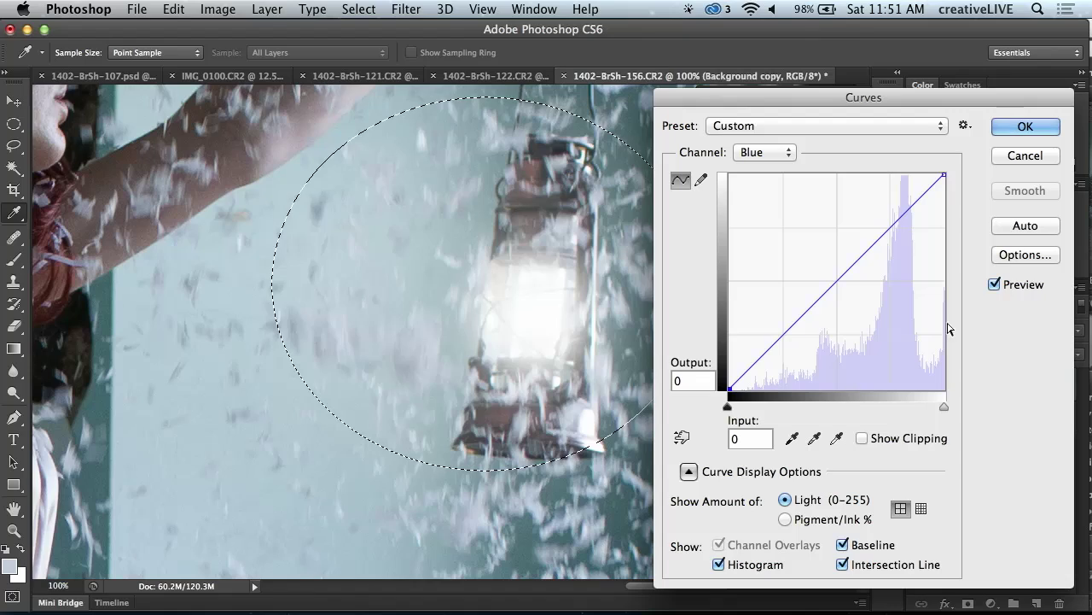
Warm the glow by setting the Red channel's white point to input 231, output 255, apply the curves, and deselect
mouse_move(944, 175)
left_mouse_down()
mouse_move(947, 213)
mouse_move(955, 191)
mouse_move(965, 195)
mouse_move(924, 175)
left_mouse_up()
left_click(756, 151)
left_click(758, 135)
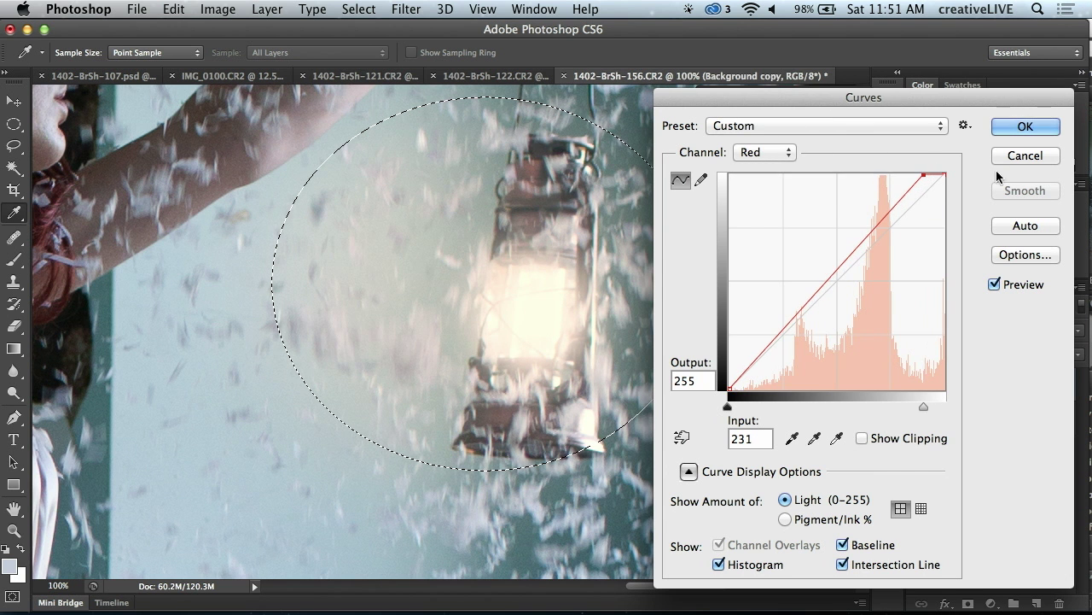
left_click(1025, 126)
key("m")
right_click(646, 247)
left_click(659, 254)
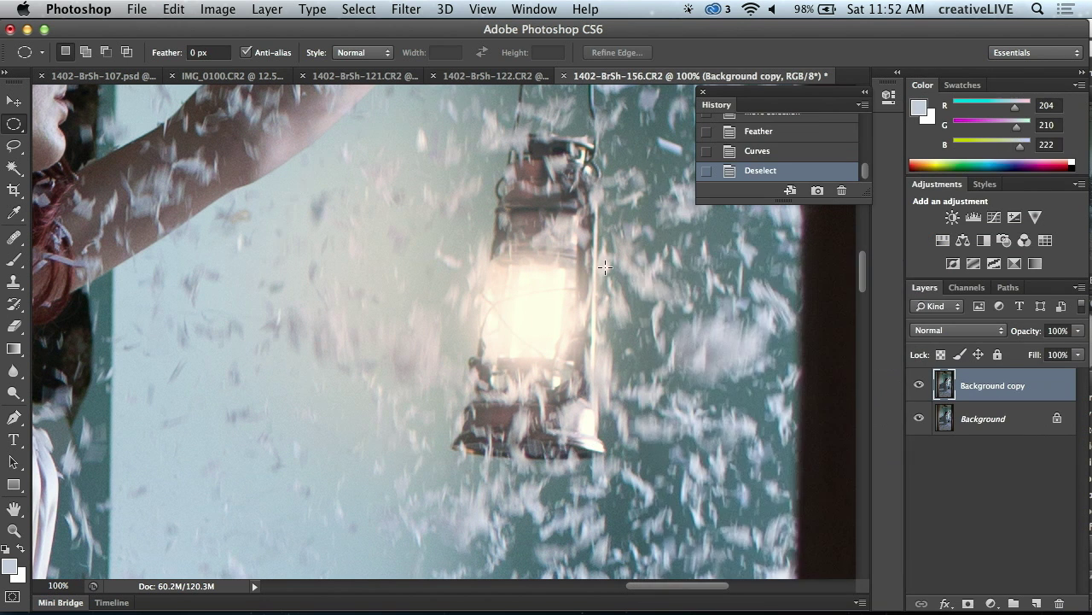
Lasso the woman's lantern-facing side, covering the underside of her arm, chin, neck and the front of her dress
key("super+minus")
key("super+minus")
key("super+minus")
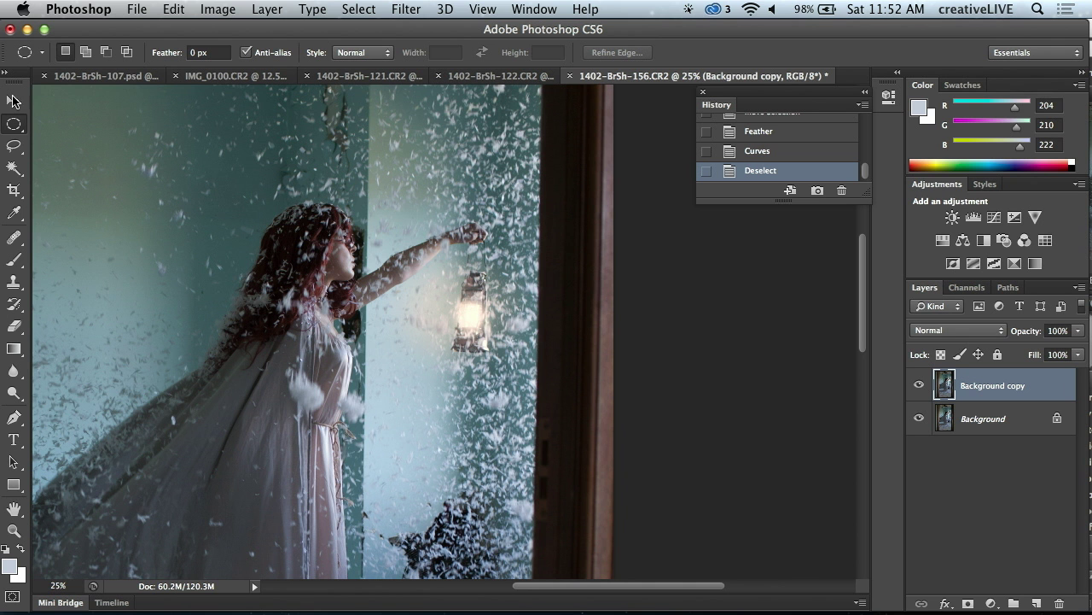
left_click(23, 149)
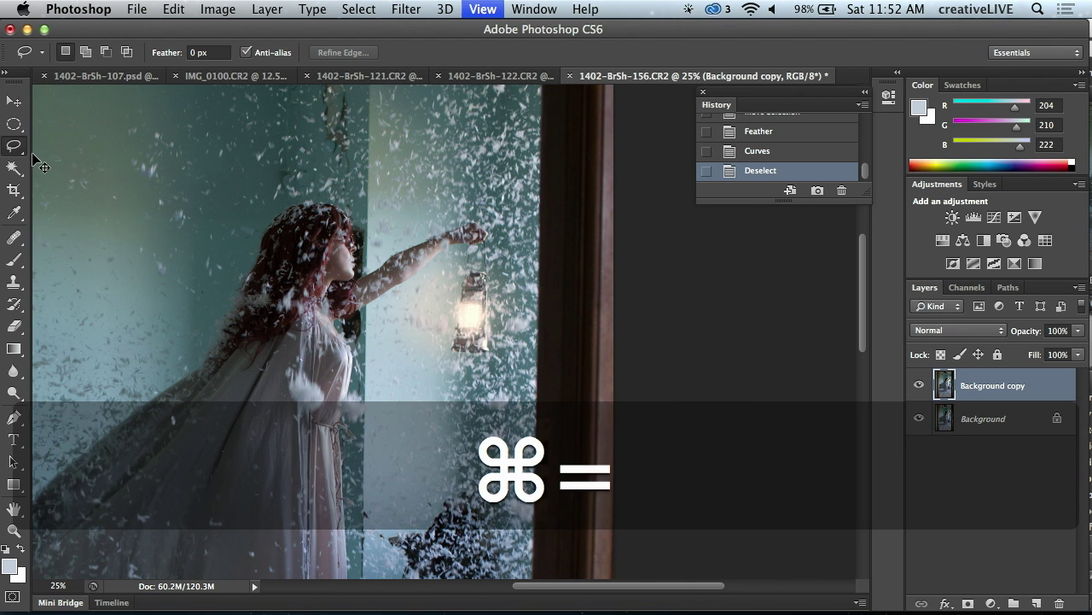
key("super+equal")
key("super+equal")
key("super+equal")
key("space")
left_click_drag(440, 245, 603, 313)
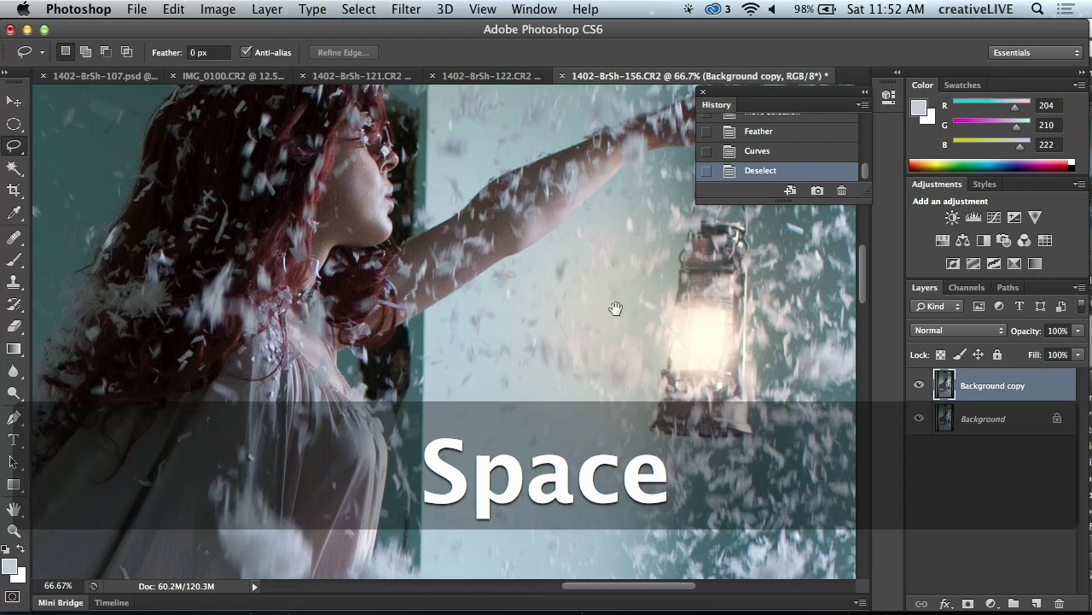
mouse_move(739, 301)
left_mouse_down()
mouse_move(618, 186)
mouse_move(573, 167)
mouse_move(541, 175)
mouse_move(417, 251)
left_mouse_up()
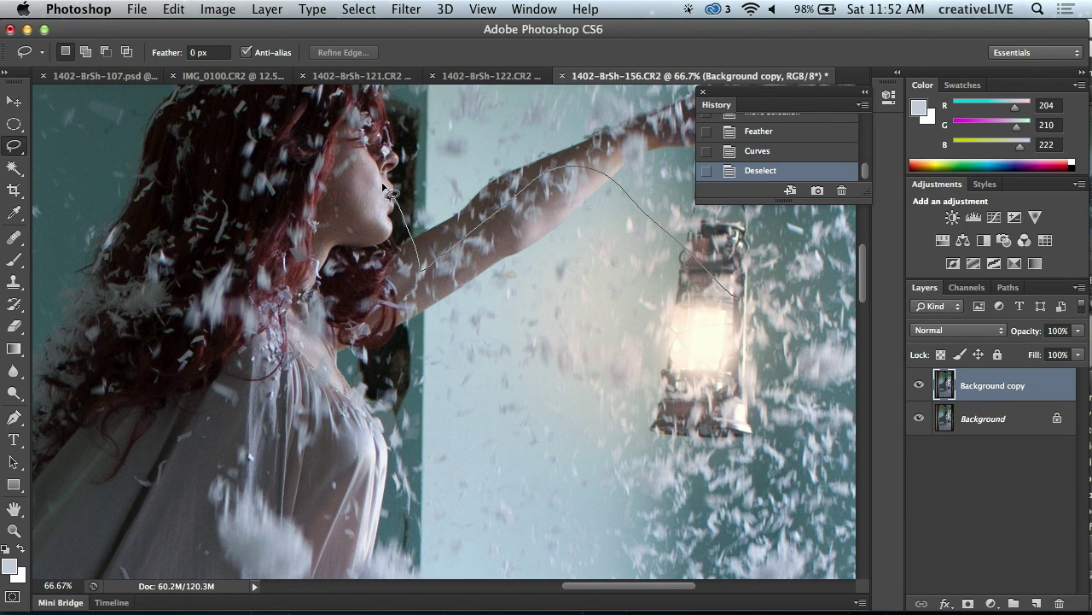
mouse_move(364, 210)
left_mouse_down()
mouse_move(326, 234)
mouse_move(274, 297)
left_mouse_up()
mouse_move(344, 538)
left_mouse_down()
mouse_move(352, 579)
mouse_move(370, 577)
mouse_move(388, 541)
left_mouse_up()
mouse_move(381, 461)
left_mouse_down()
mouse_move(365, 382)
mouse_move(378, 339)
mouse_move(502, 260)
left_mouse_up()
mouse_move(556, 230)
left_mouse_down()
mouse_move(621, 175)
mouse_move(604, 208)
mouse_move(750, 358)
mouse_move(738, 220)
left_mouse_up()
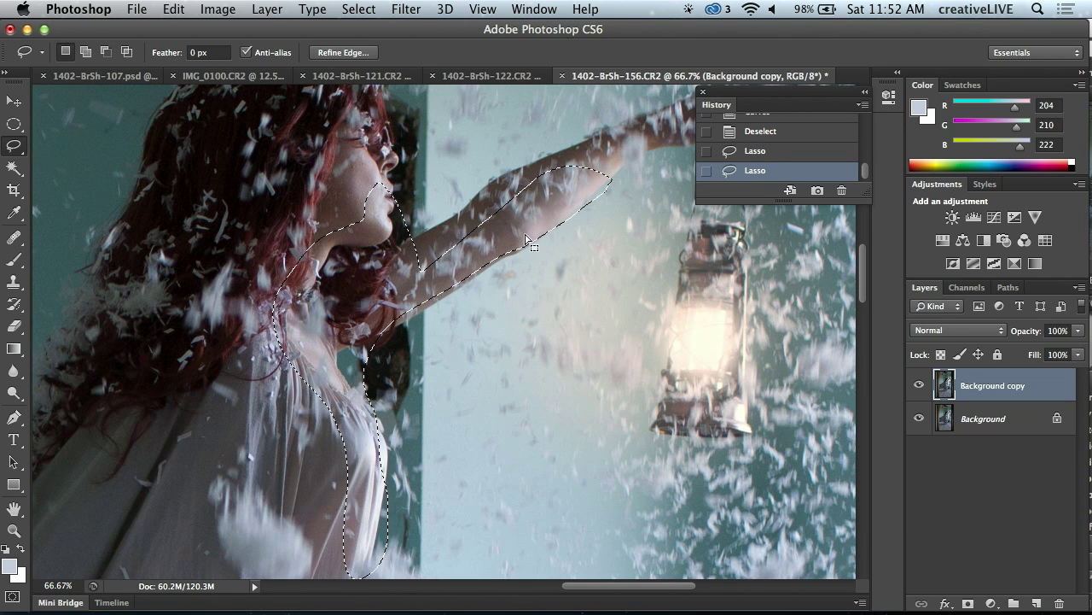
Feather the lasso selection on the woman's arm, neck and dress by 40 pixels
right_click(403, 296)
left_click(406, 318)
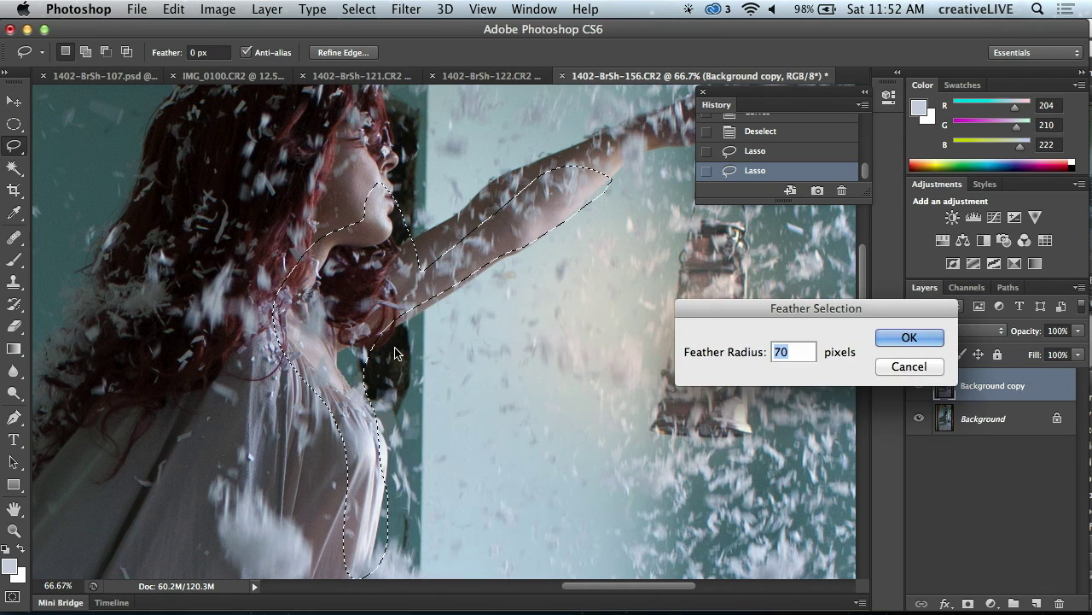
type("40")
key("Return")
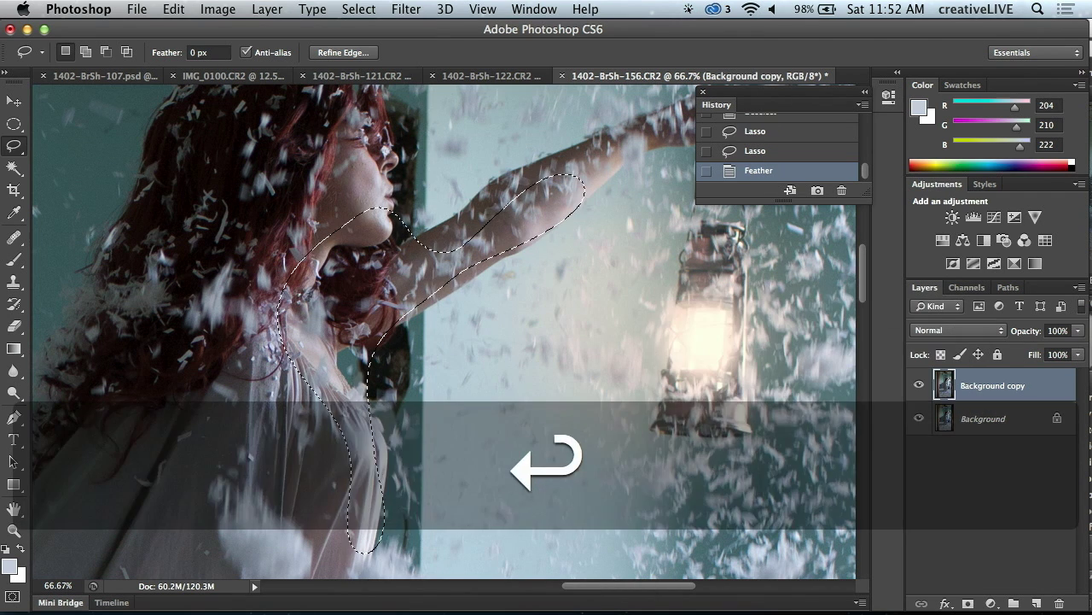
Brighten the feathered arm, neck and dress selection with an RGB curve point at input 116, output 154, and a black point at output 12
key("space")
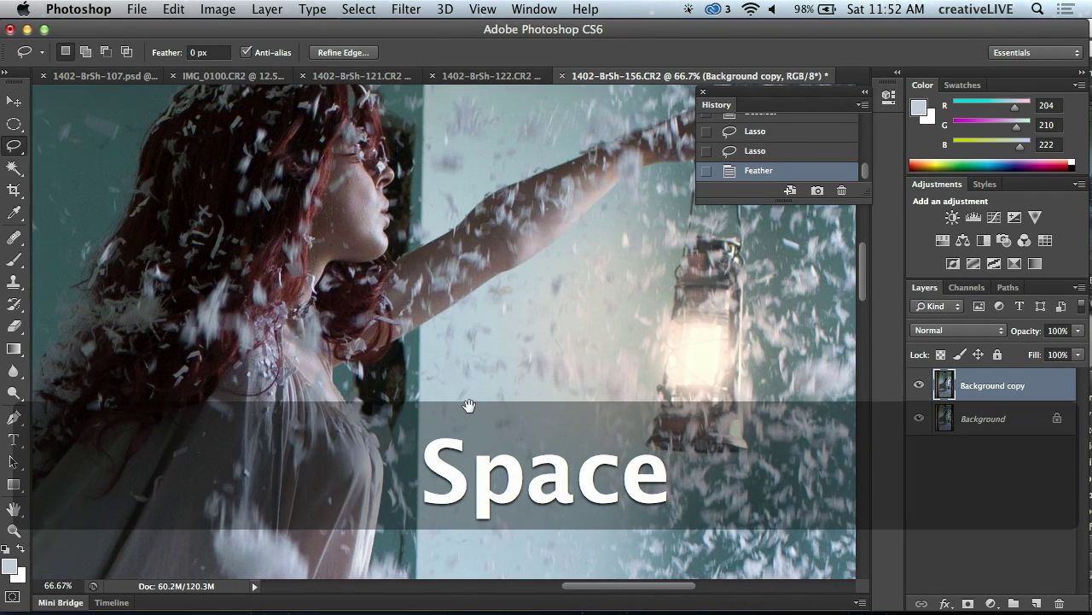
left_click_drag(471, 398, 390, 361)
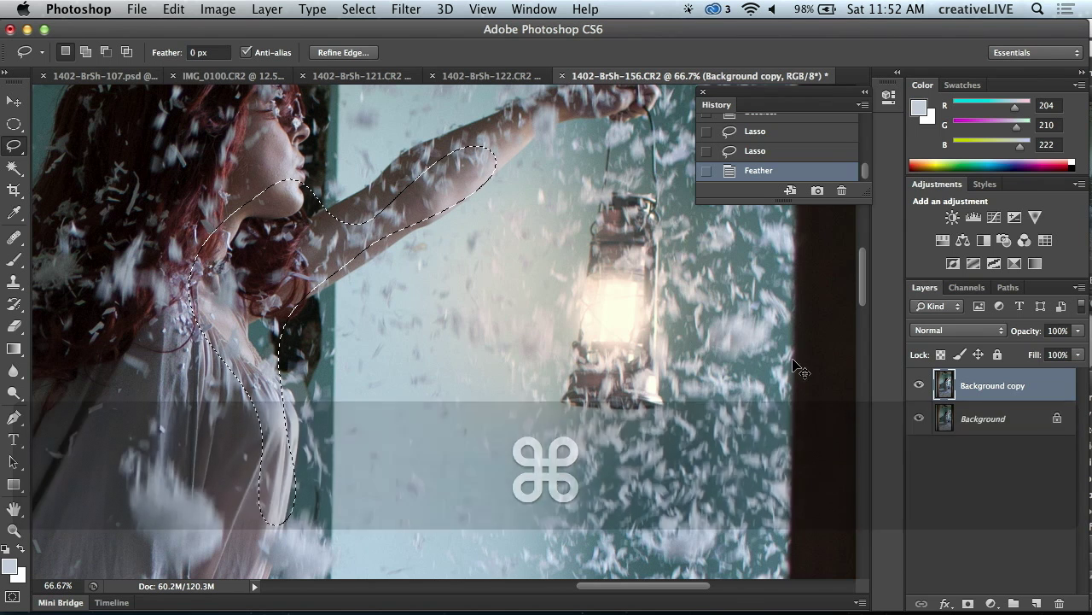
key("super+m")
left_click_drag(837, 270, 827, 260)
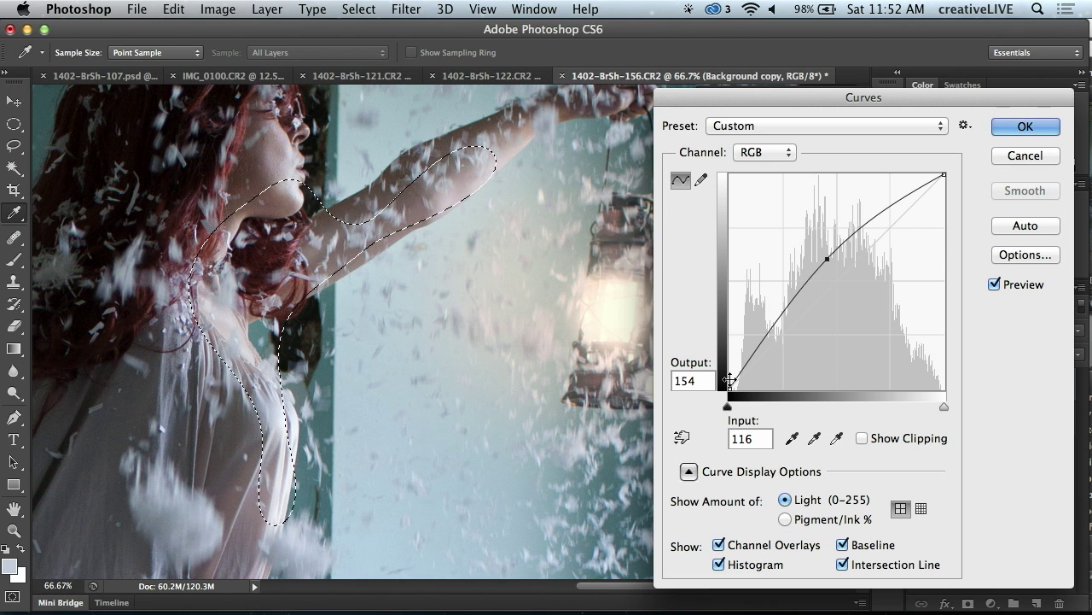
mouse_move(729, 387)
left_mouse_down()
mouse_move(722, 367)
mouse_move(716, 377)
left_mouse_up()
Lower the white point of the Blue channel's curve to output 229 to add yellow to the selection
left_click(765, 152)
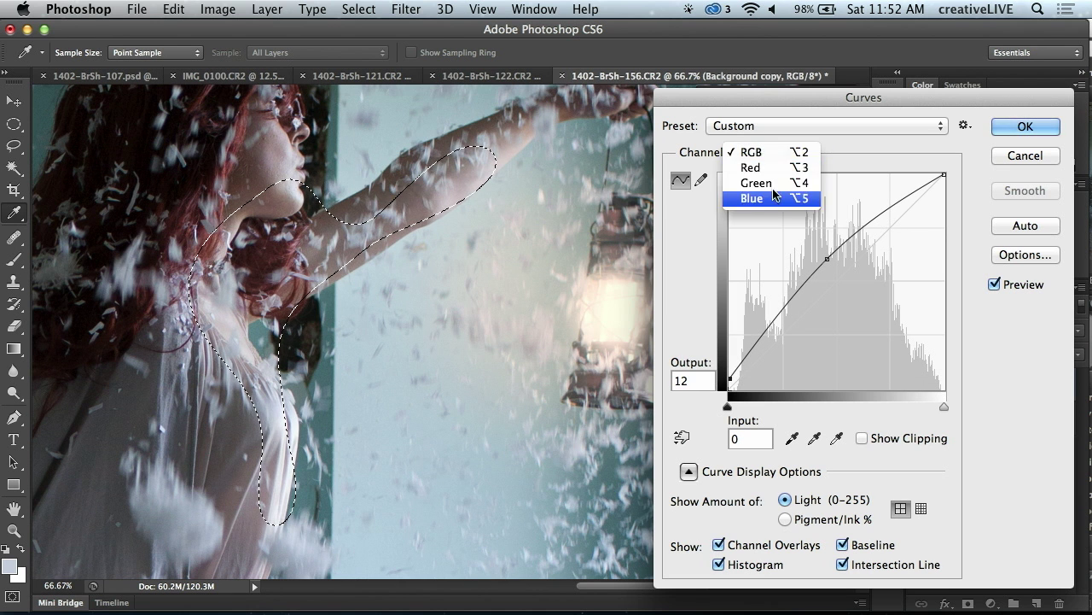
left_click(764, 201)
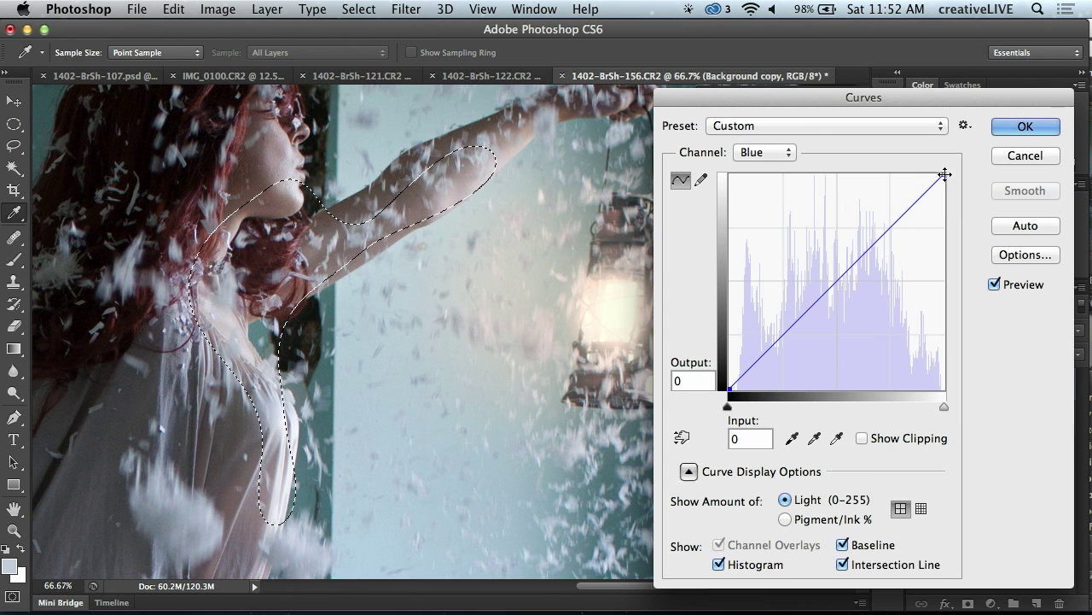
left_click_drag(944, 174, 973, 198)
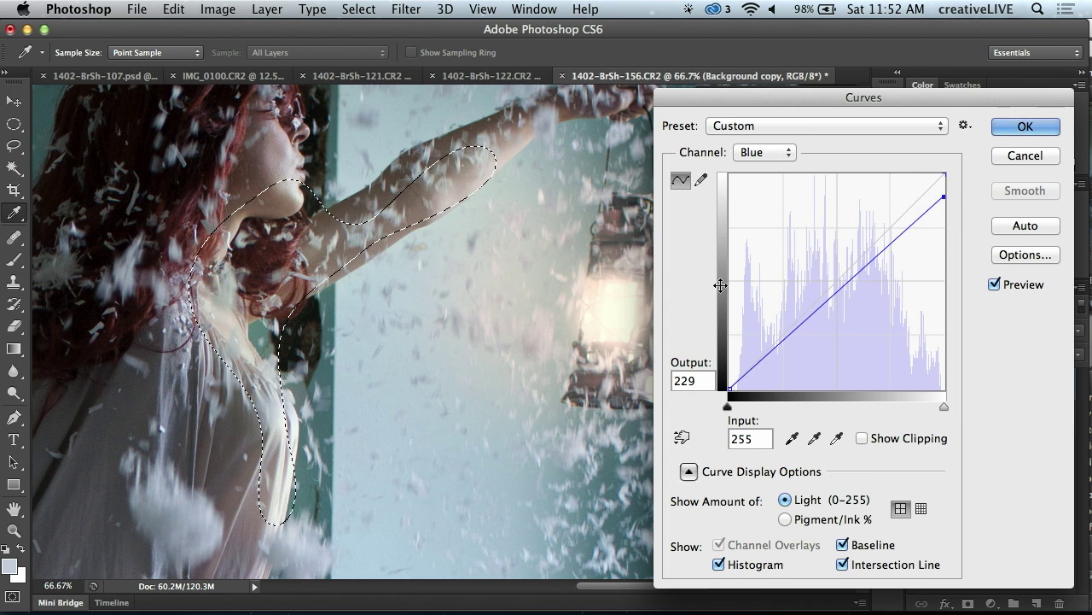
Adjust the white point of the Red channel's curve, apply the curves to the woman's lit side, and deselect
left_click(762, 151)
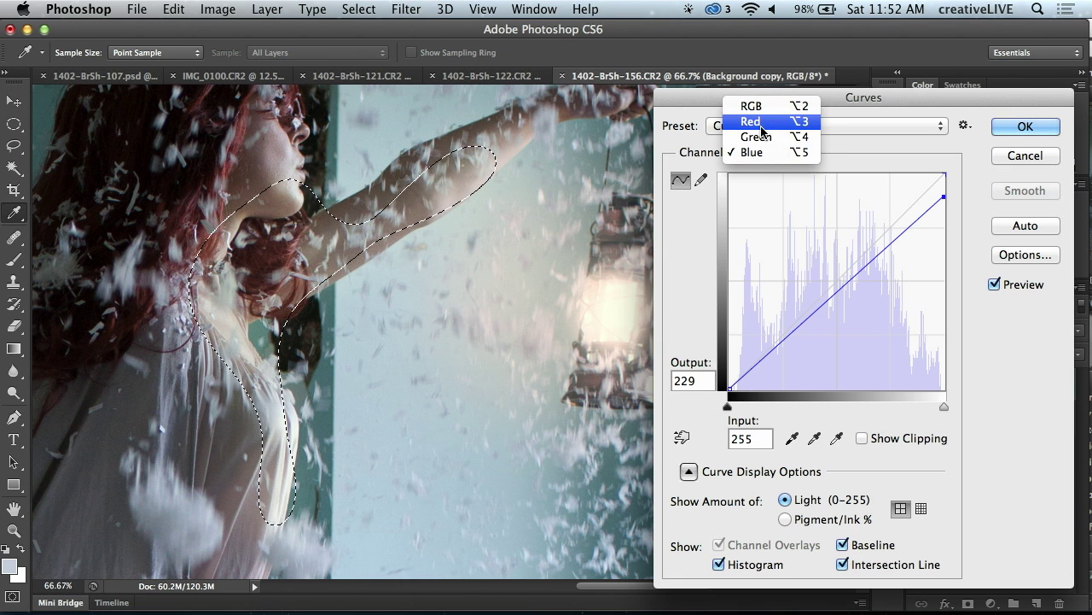
left_click(751, 121)
left_click_drag(943, 174, 954, 213)
left_click(772, 152)
left_click(752, 183)
left_click(1010, 129)
right_click(462, 179)
left_click(478, 187)
Lasso the woman's jaw and the area under her chin, and feather the selection by 30 pixels
key("super+minus")
key("super+minus")
key("super+minus")
key("super+minus")
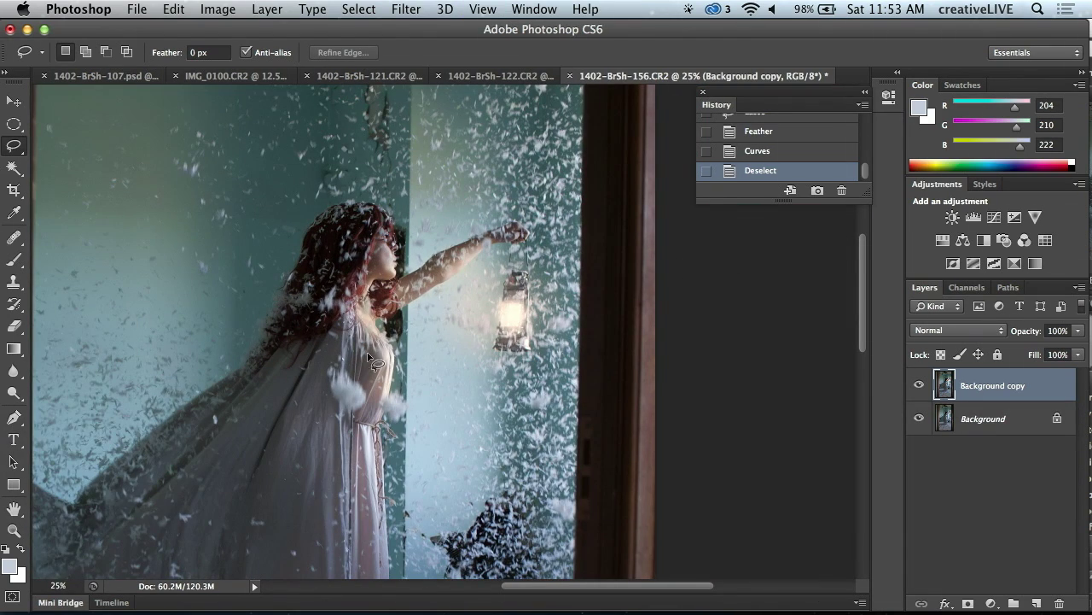
key("super+equal")
key("super+equal")
key("super+equal")
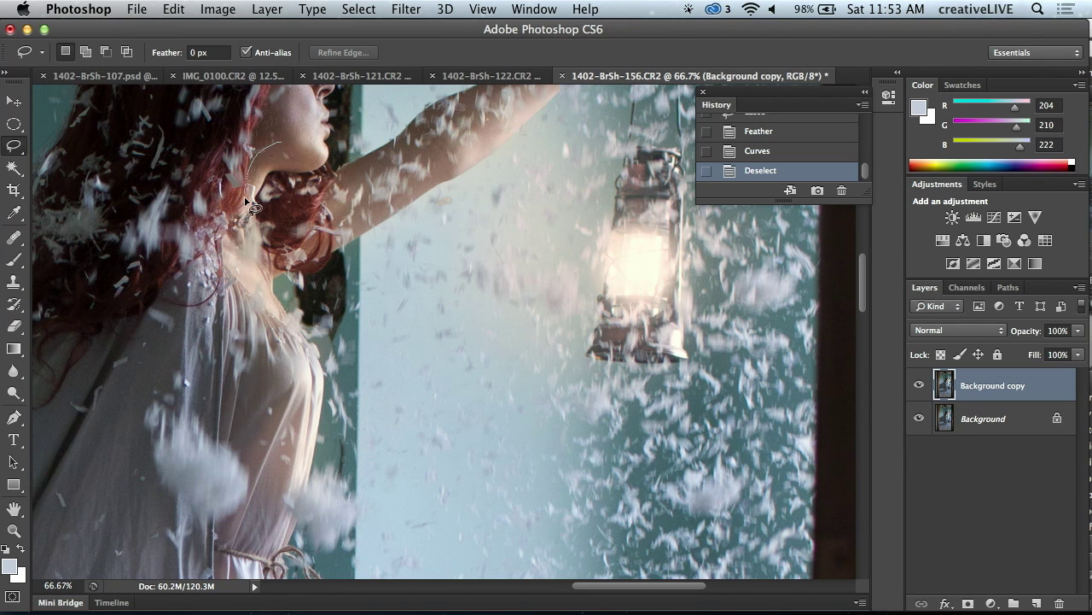
left_click_drag(341, 162, 286, 139)
right_click(301, 155)
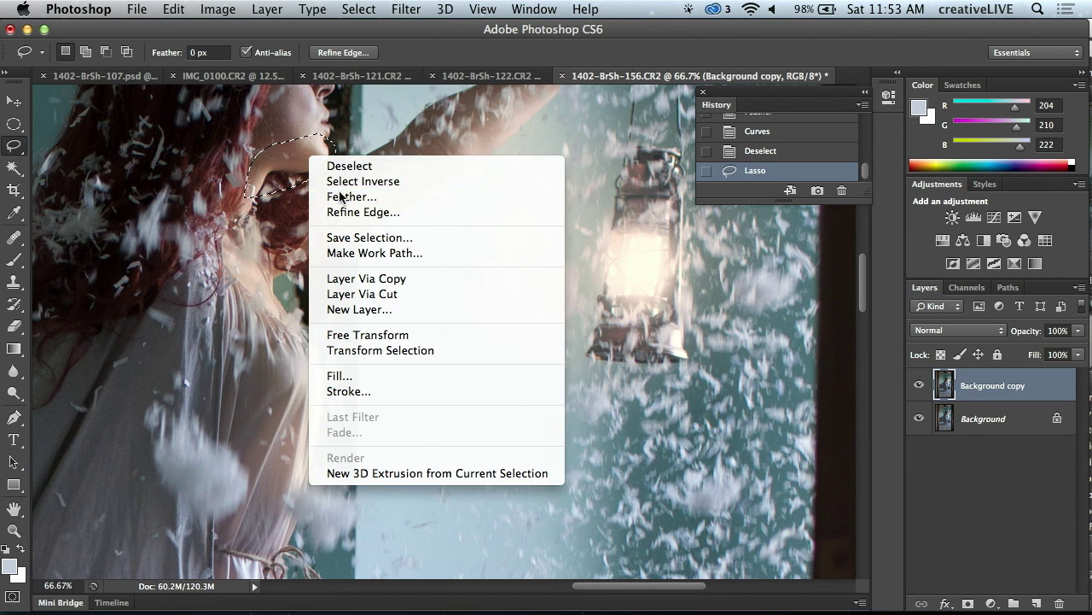
left_click(341, 197)
type("30")
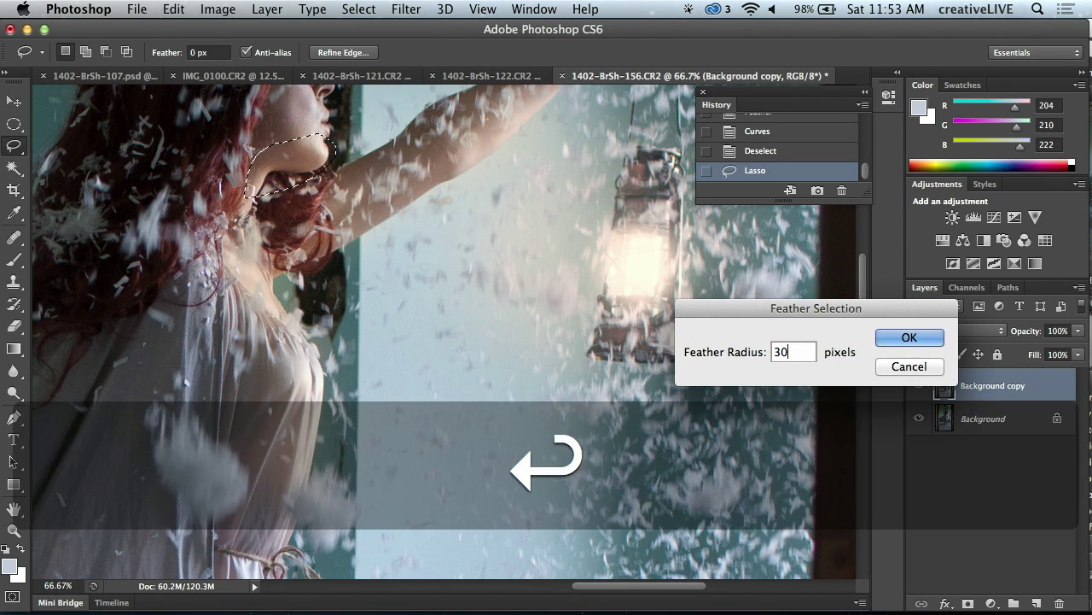
key("Return")
Slightly reduce the saturation of the jaw selection with Hue/Saturation, apply it, and deselect
key("super+u")
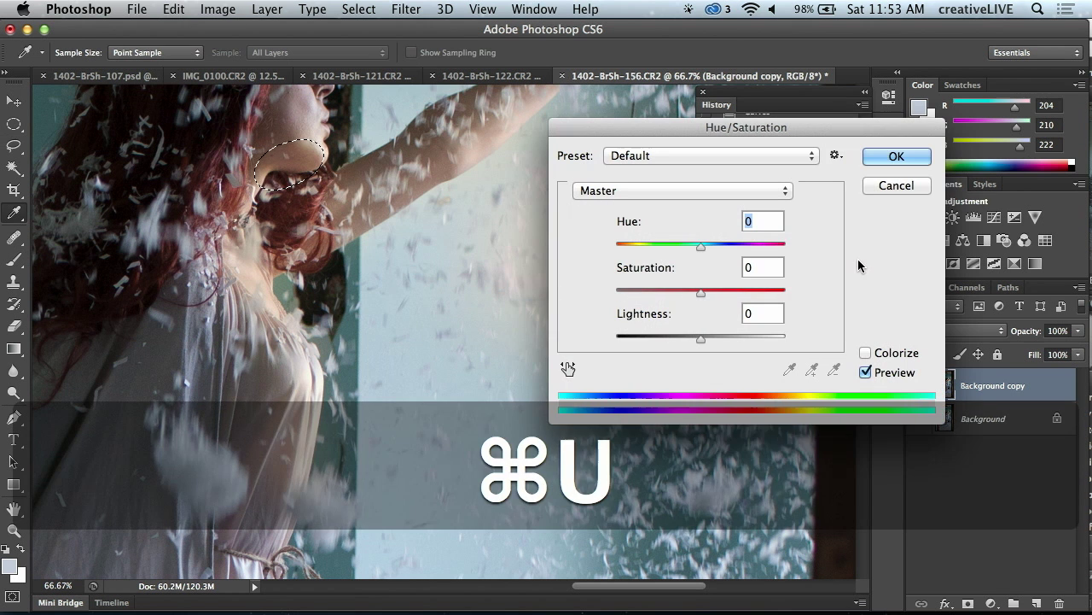
left_click_drag(694, 297, 686, 295)
left_click(890, 157)
right_click(316, 174)
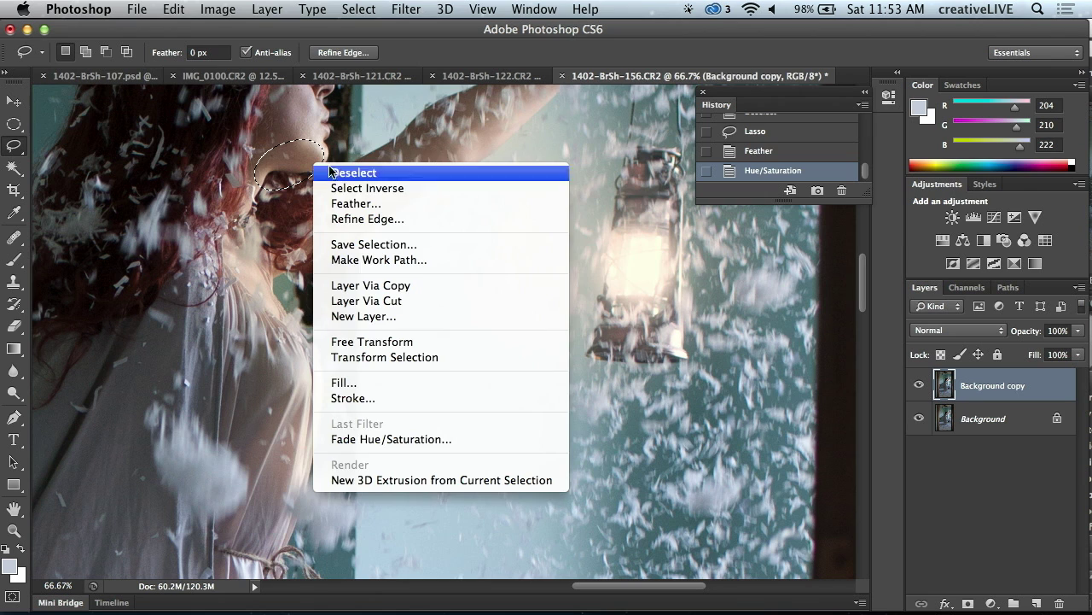
left_click(335, 168)
key("super+minus")
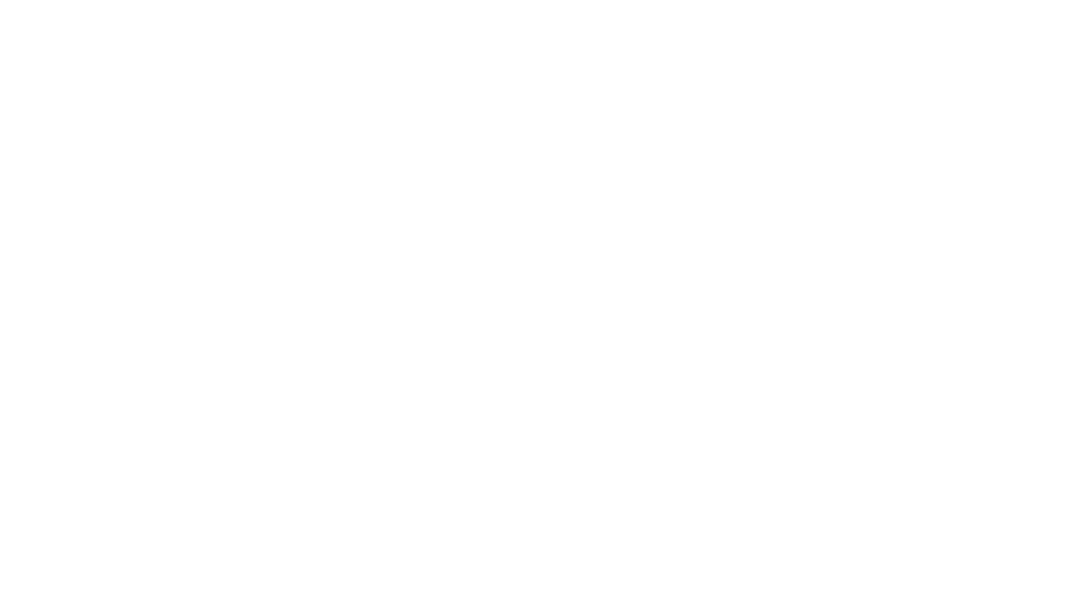